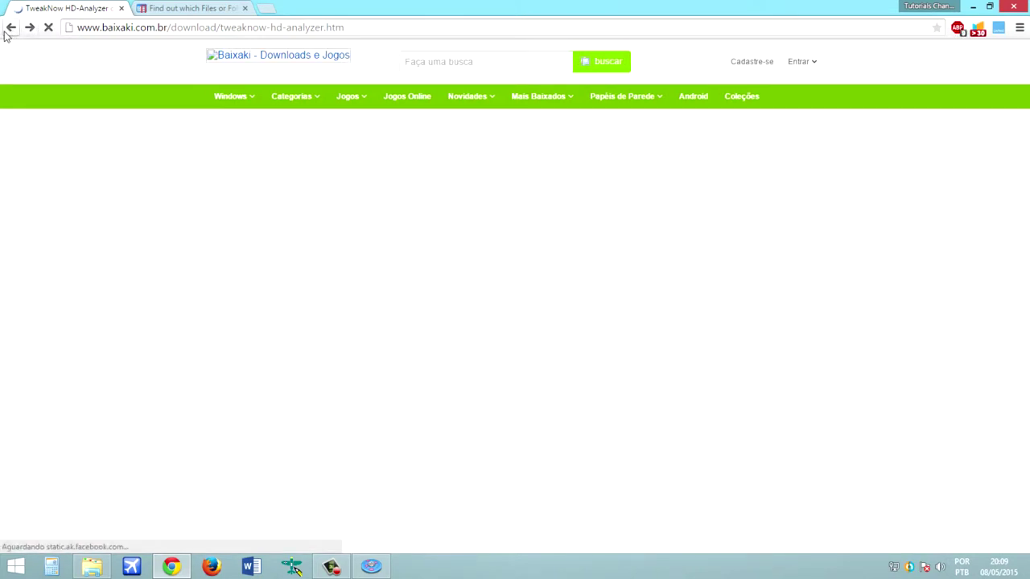
Look over the TweakNow DiskAnalyzer web page and open the Baixaki result for TweakNow HD-Analyzer from the Google search
click(181, 6)
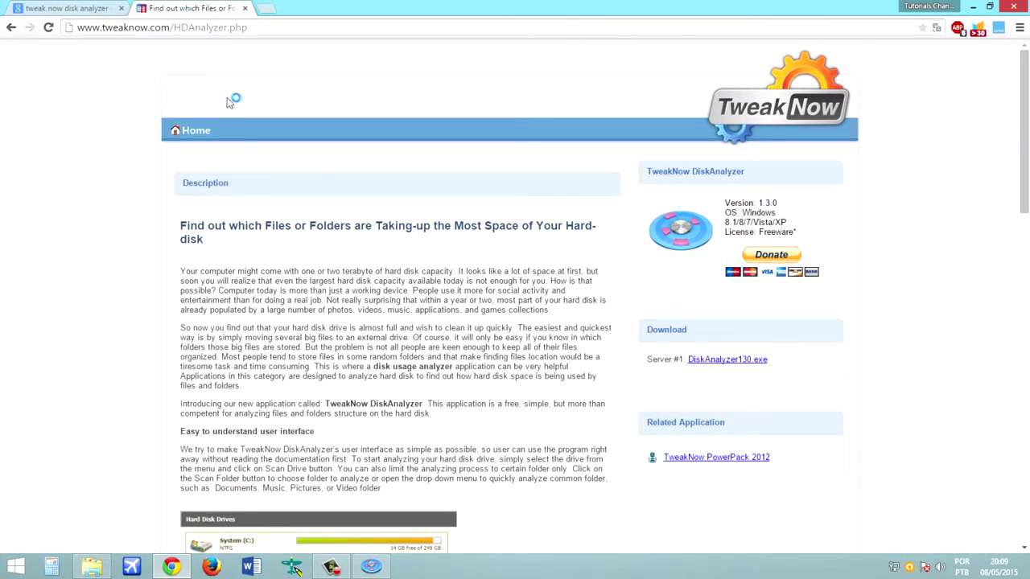
drag(1025, 159, 1027, 251)
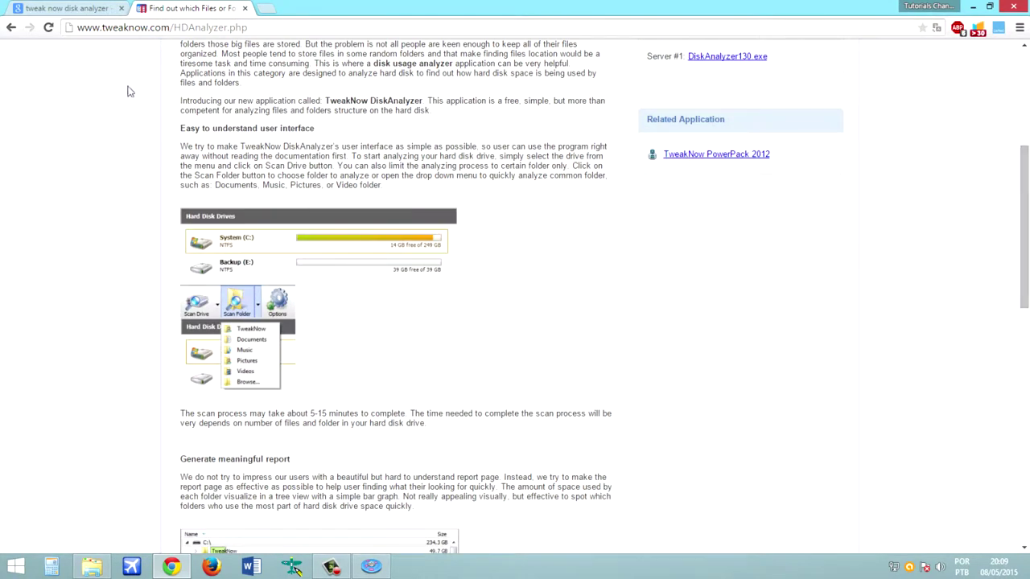
click(65, 8)
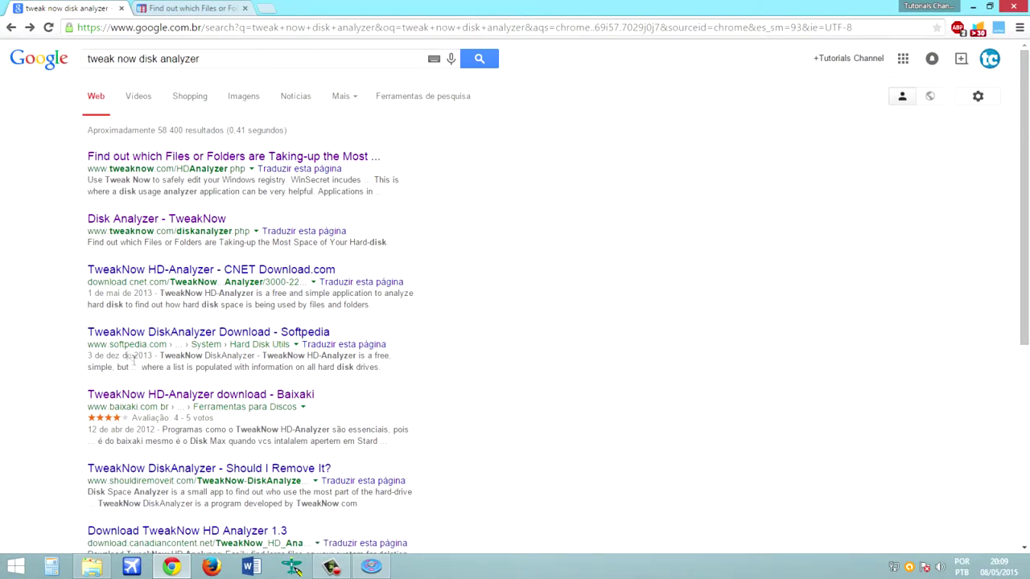
click(158, 398)
click(193, 8)
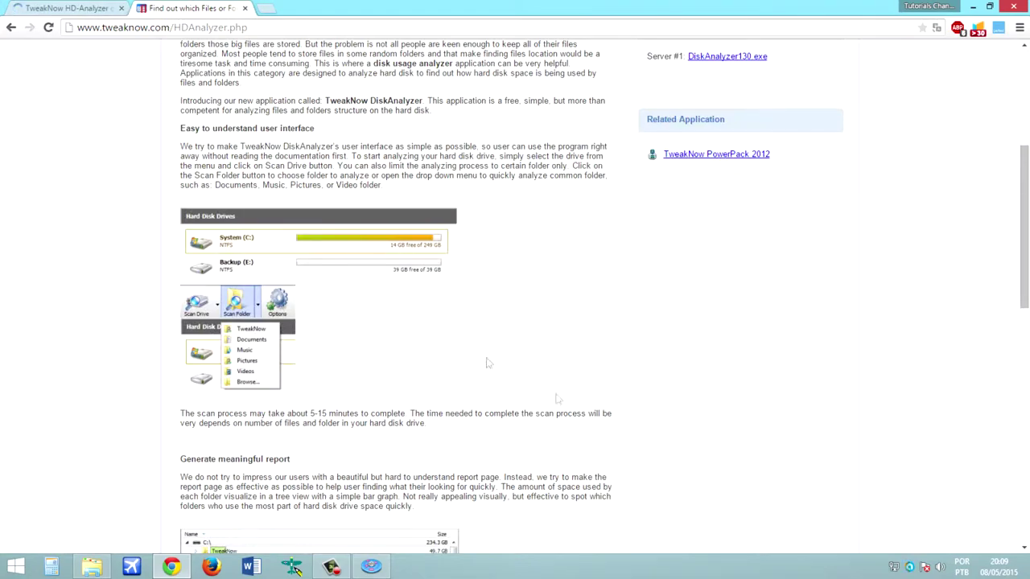
scroll(1000, 257, down, 5)
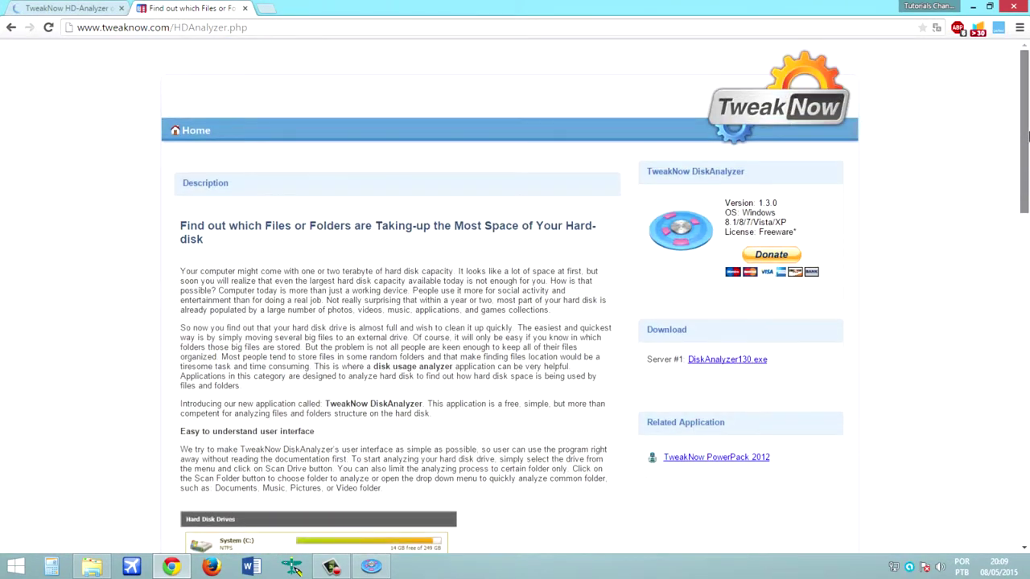
Download DiskAnalyzer130.exe from Server #1 on the TweakNow page
drag(1027, 150, 1027, 206)
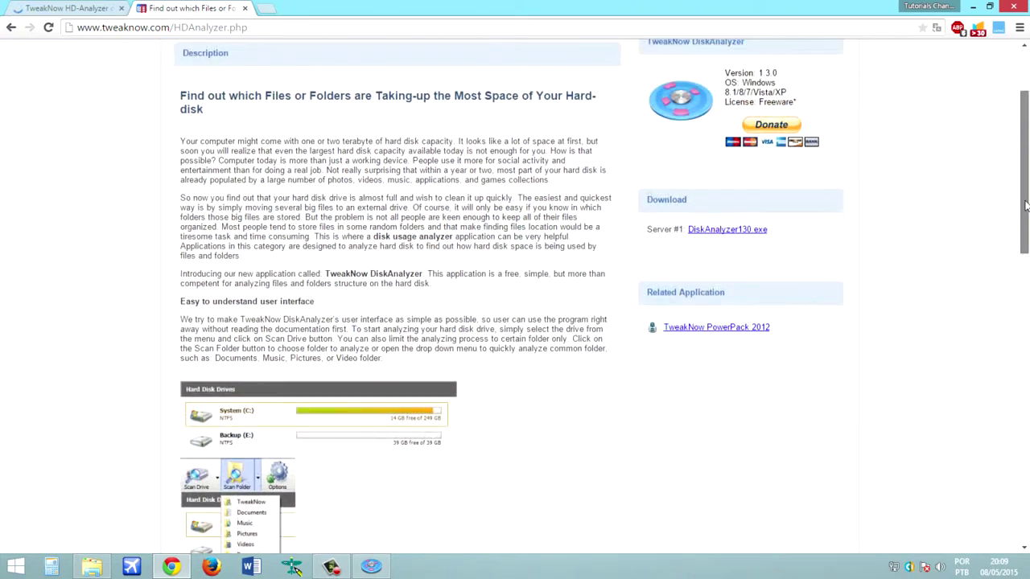
drag(649, 200, 697, 201)
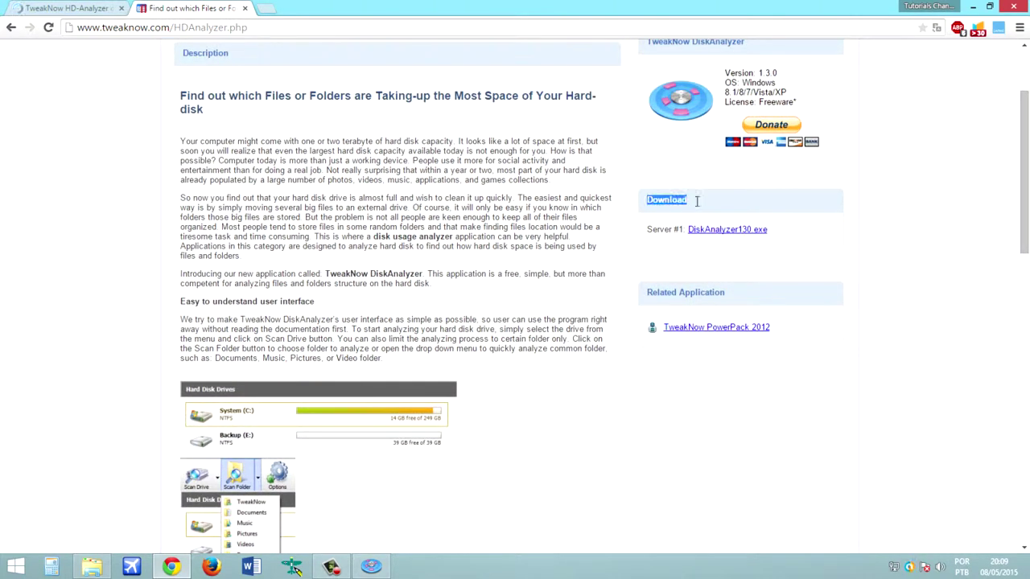
drag(648, 230, 688, 232)
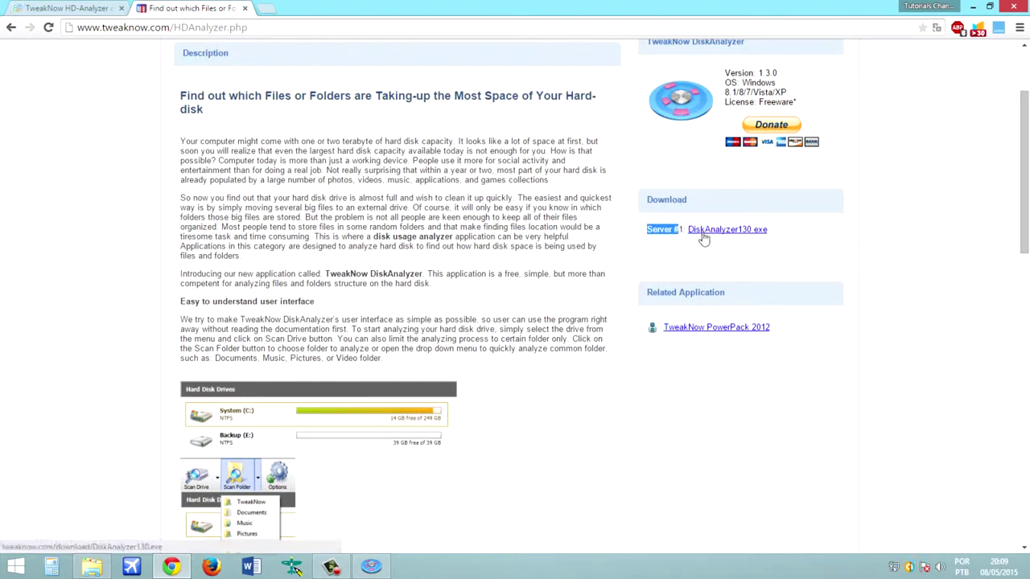
click(714, 233)
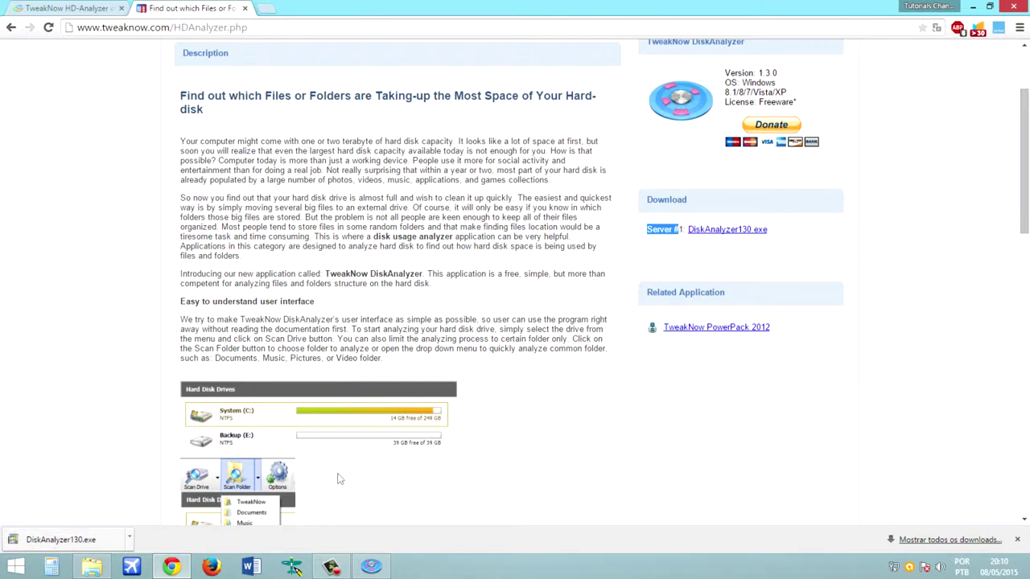
Launch the downloaded DiskAnalyzer130.exe installer and authorize it to run in the security warning
click(62, 541)
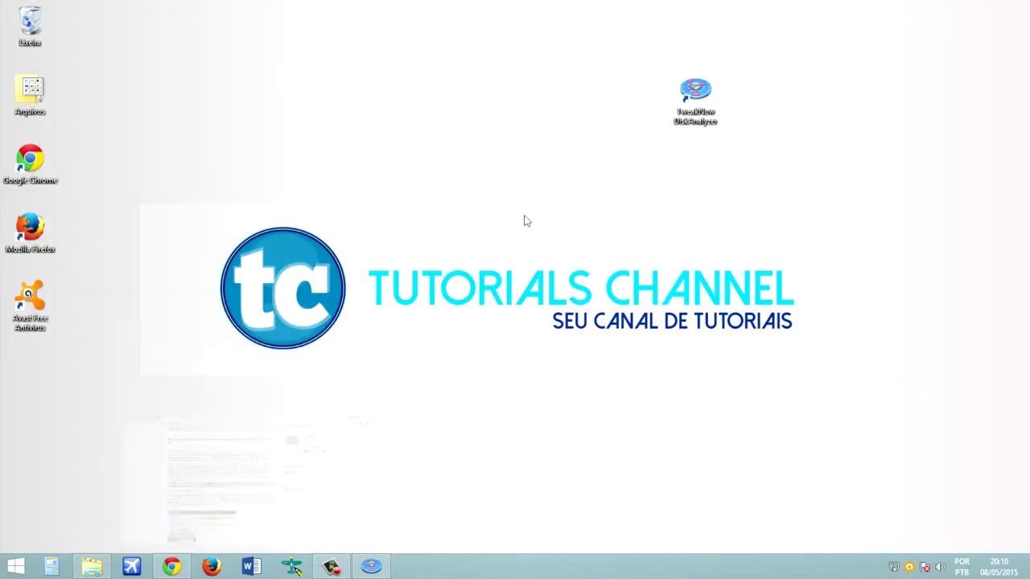
right_click(445, 249)
click(477, 285)
right_click(475, 286)
click(510, 326)
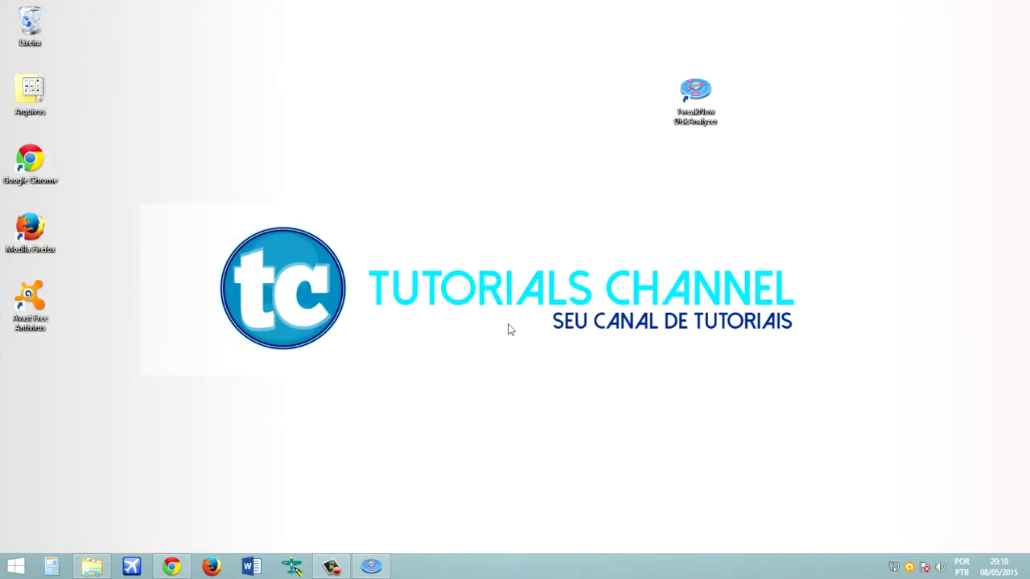
drag(575, 177, 616, 145)
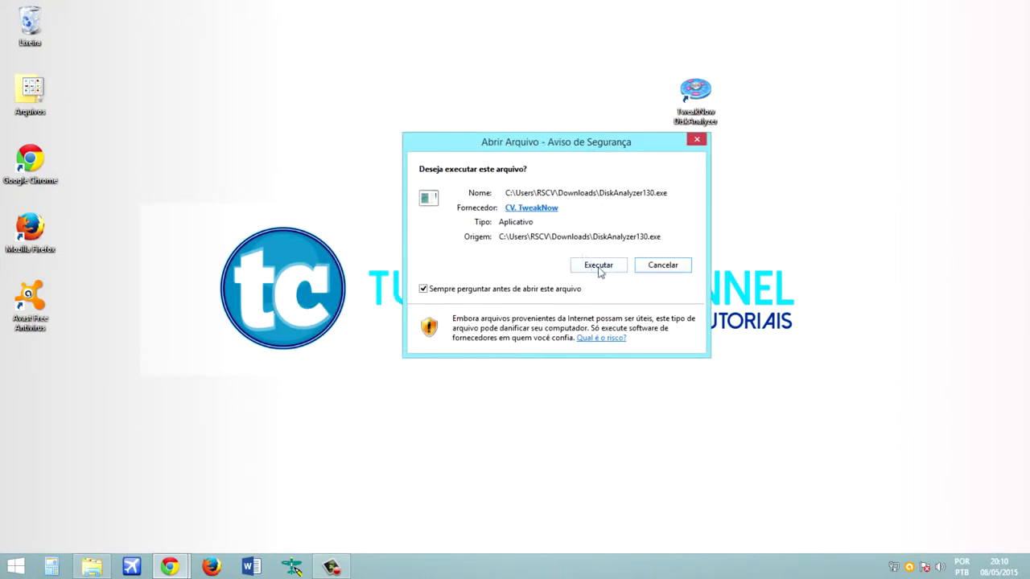
click(599, 264)
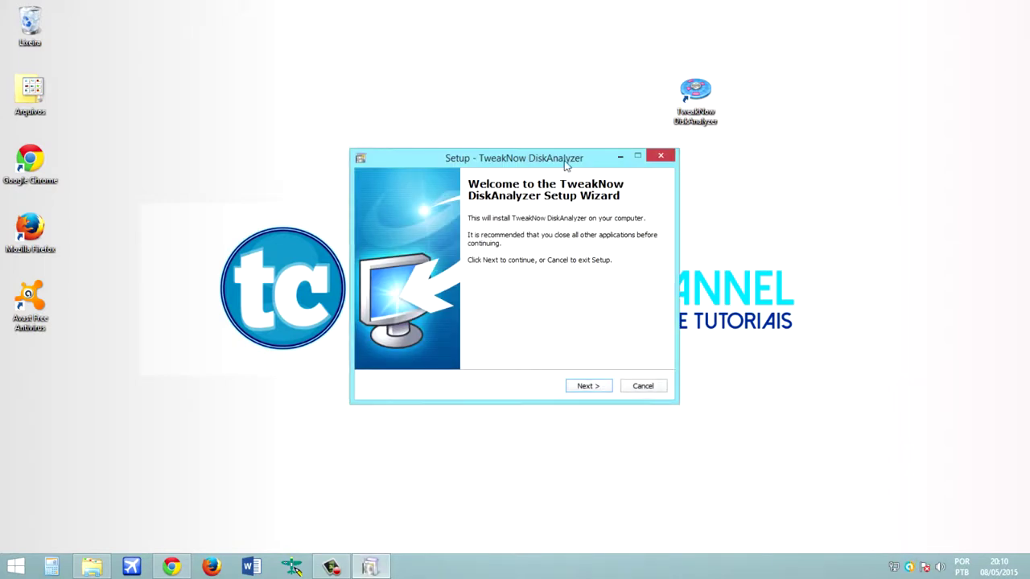
Start the TweakNow DiskAnalyzer setup wizard and accept the license agreement
drag(566, 164, 564, 158)
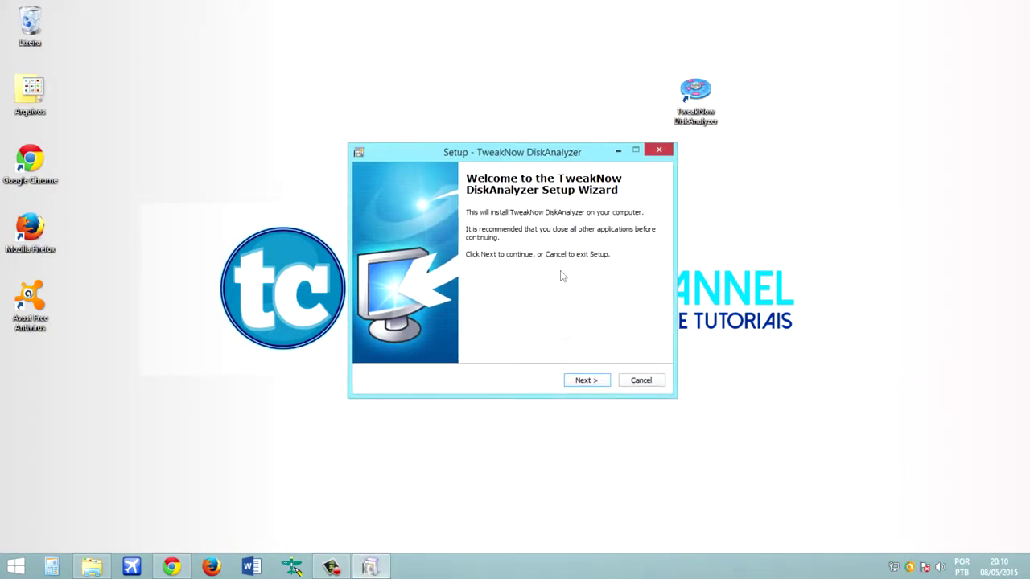
click(587, 384)
click(416, 343)
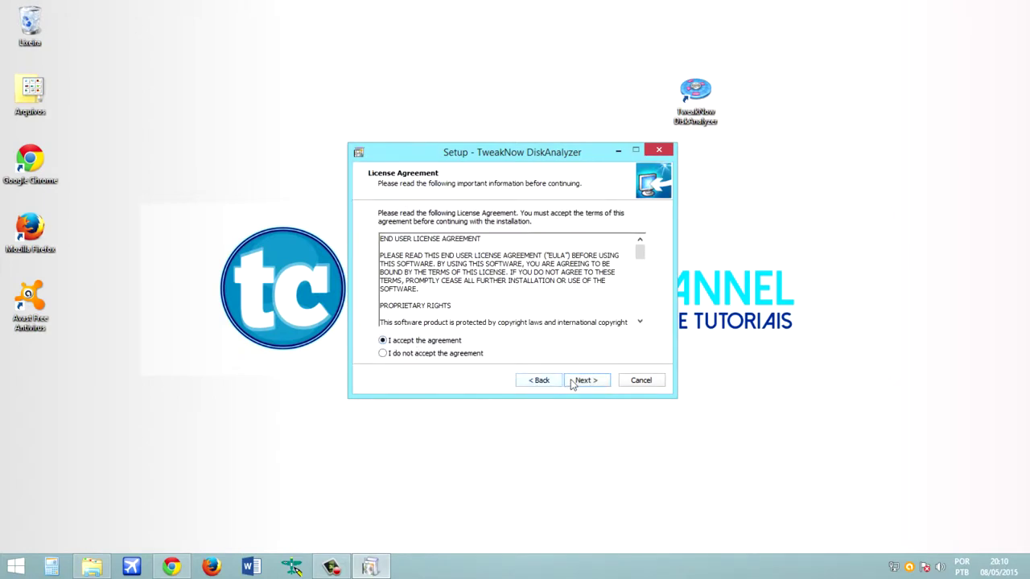
click(586, 383)
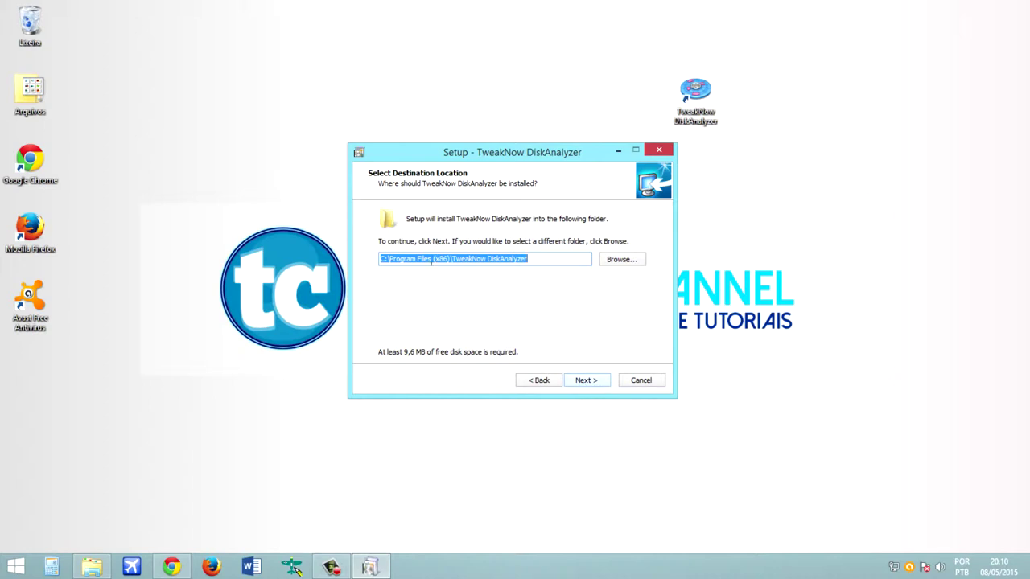
Install TweakNow DiskAnalyzer in C:\Program Files (x86)\TweakNow DiskAnalyzer with a desktop icon and finish the setup
click(585, 383)
click(594, 385)
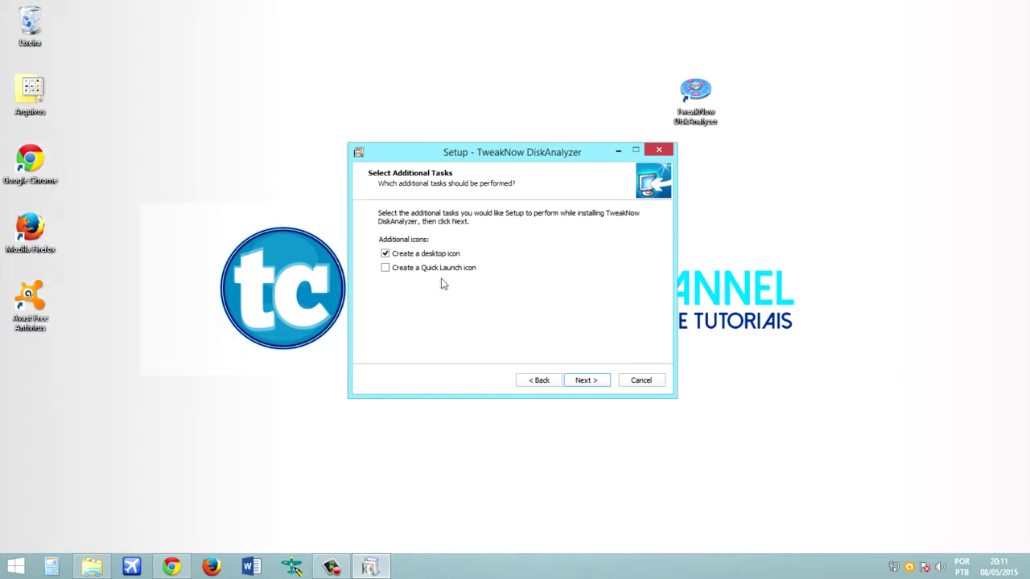
click(603, 385)
click(588, 383)
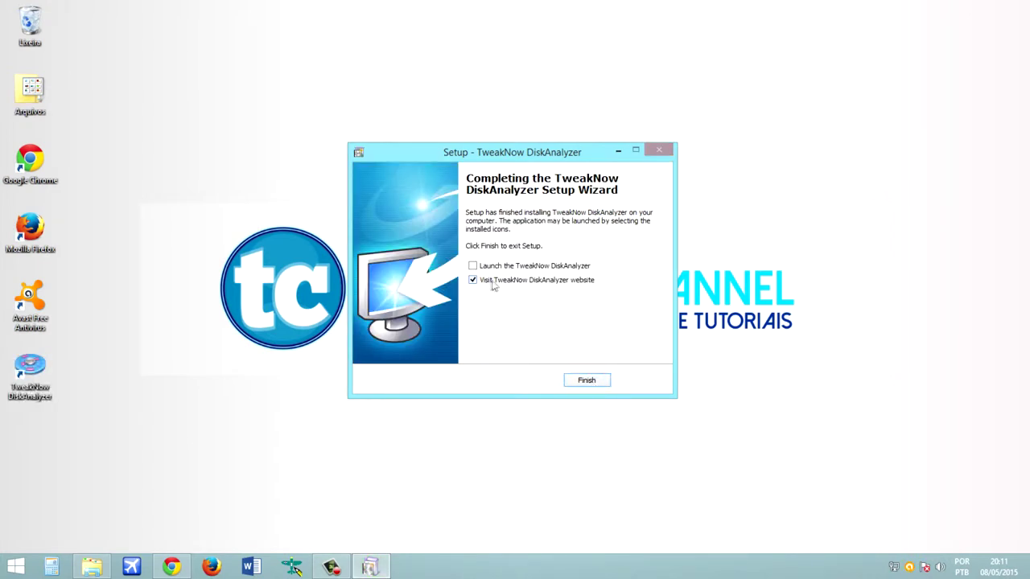
click(590, 384)
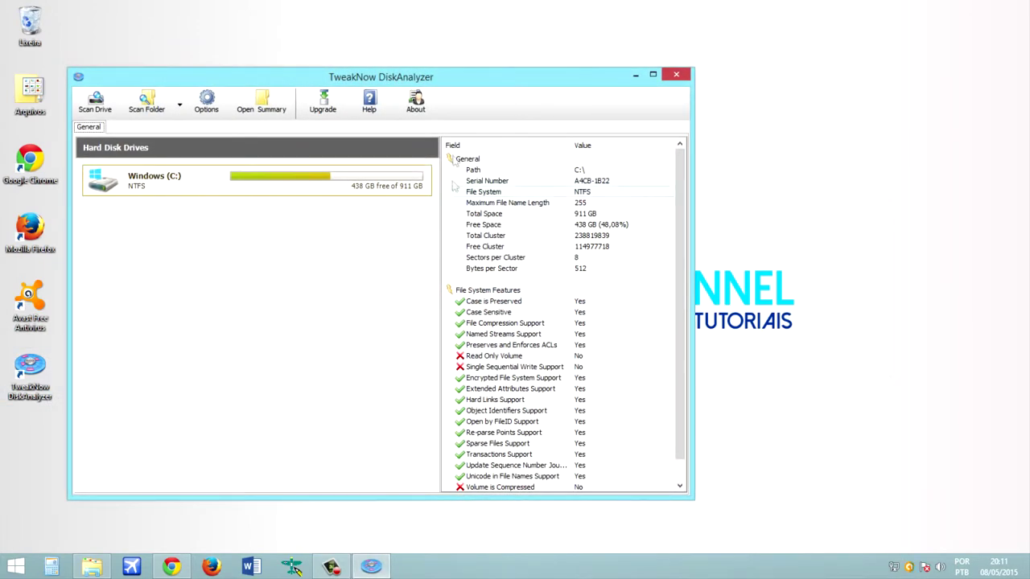
Reposition the DiskAnalyzer window on the desktop and scan the Windows (C:) drive
drag(474, 87, 746, 84)
drag(429, 76, 362, 70)
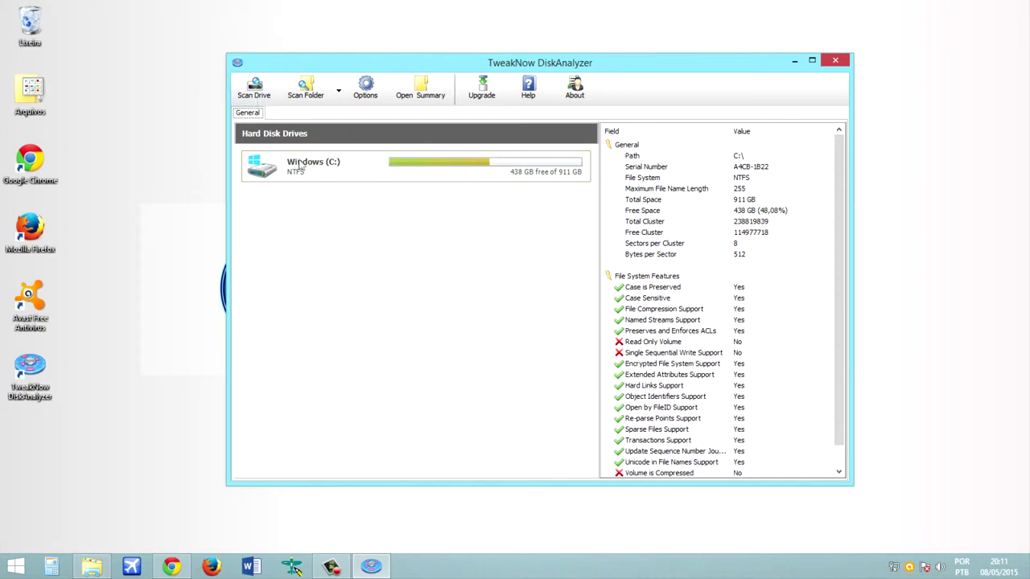
click(254, 89)
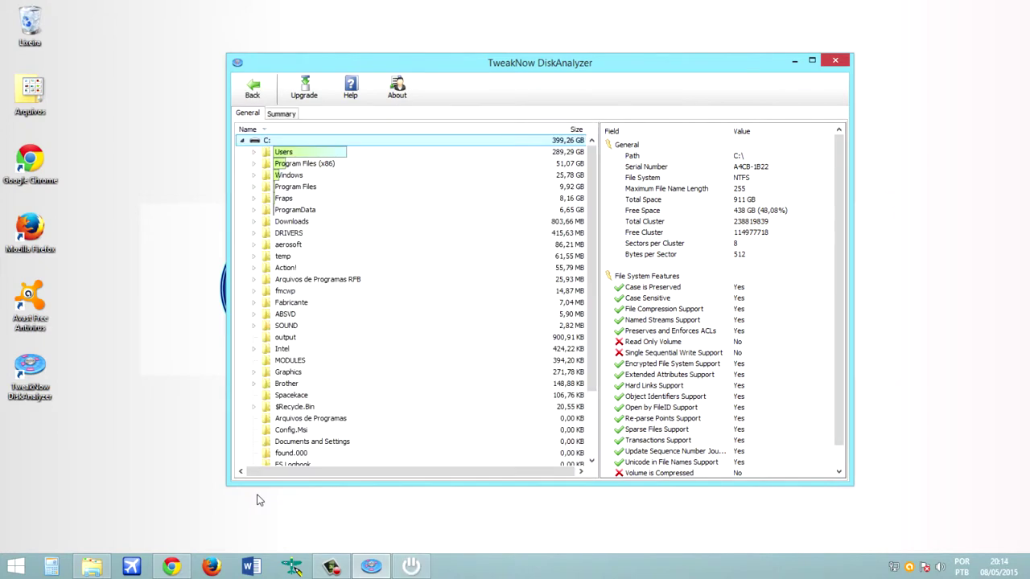
Review the C: scan results by repeatedly collapsing and expanding the drive's folder tree
drag(515, 70, 478, 78)
drag(545, 175, 551, 151)
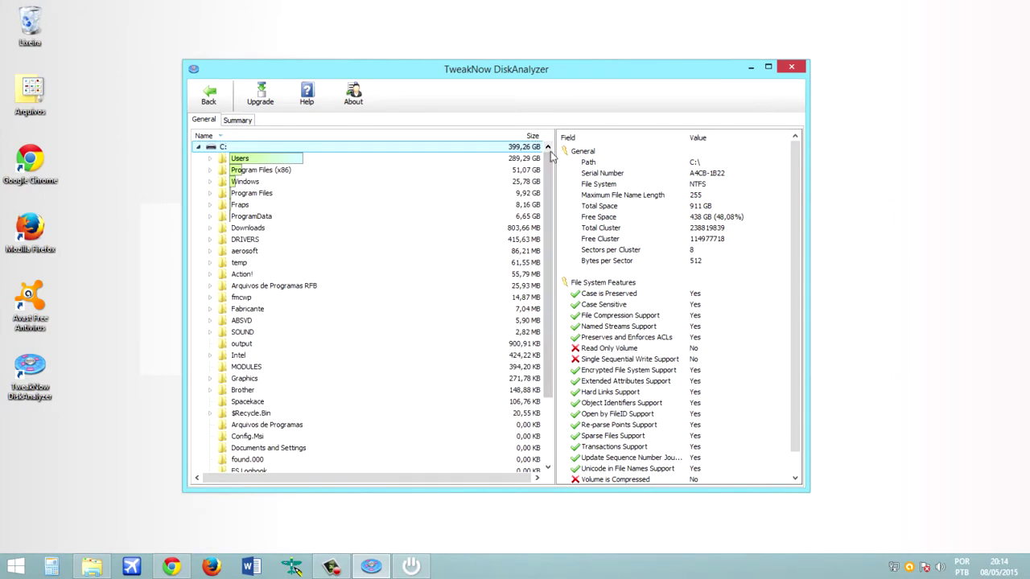
click(200, 148)
click(200, 149)
click(199, 148)
click(200, 148)
click(200, 149)
click(200, 148)
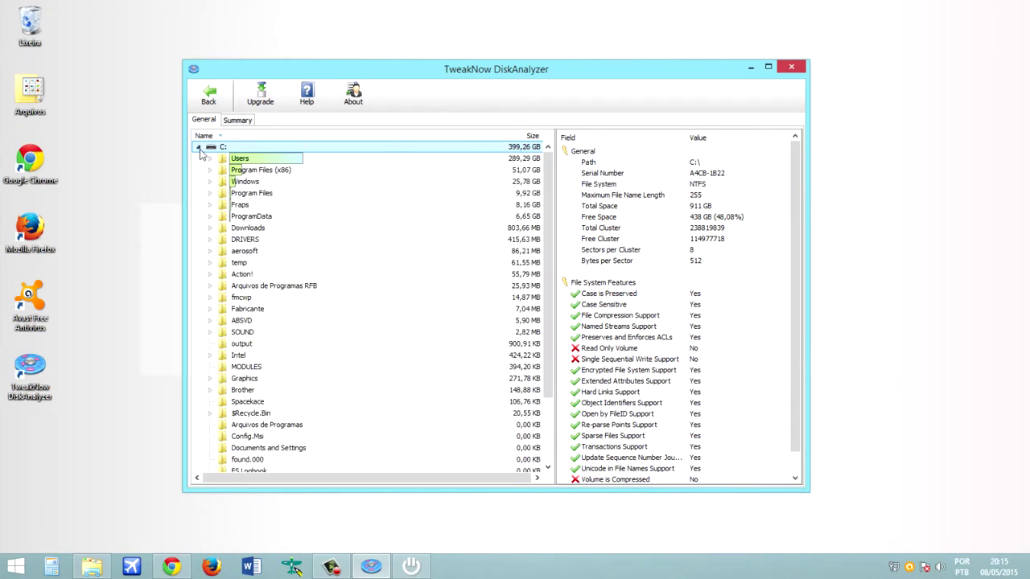
Check the details of the Users, Program Files (x86), Windows, Program Files, Fraps and ProgramData folders, ending on Users
click(255, 159)
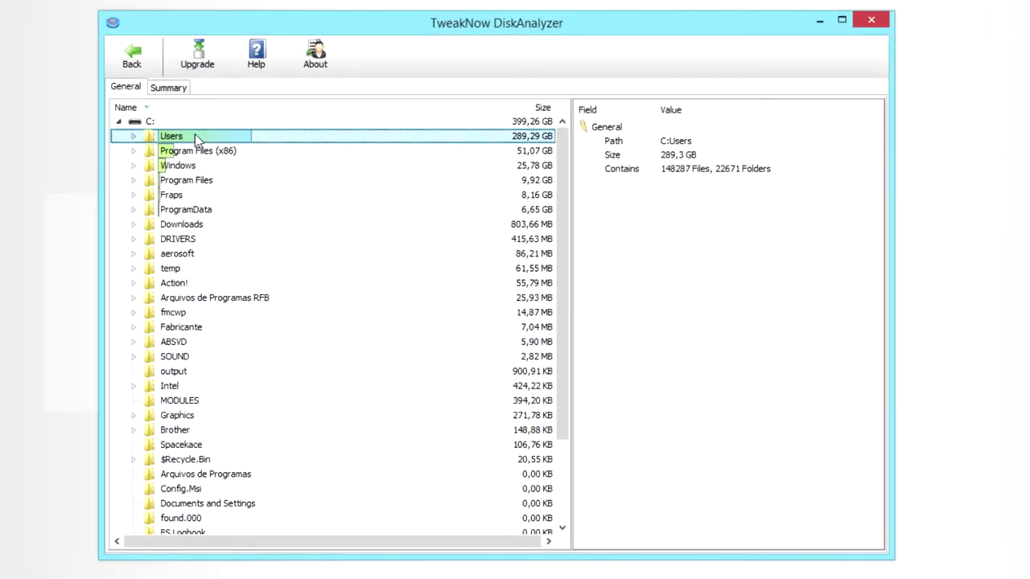
click(193, 153)
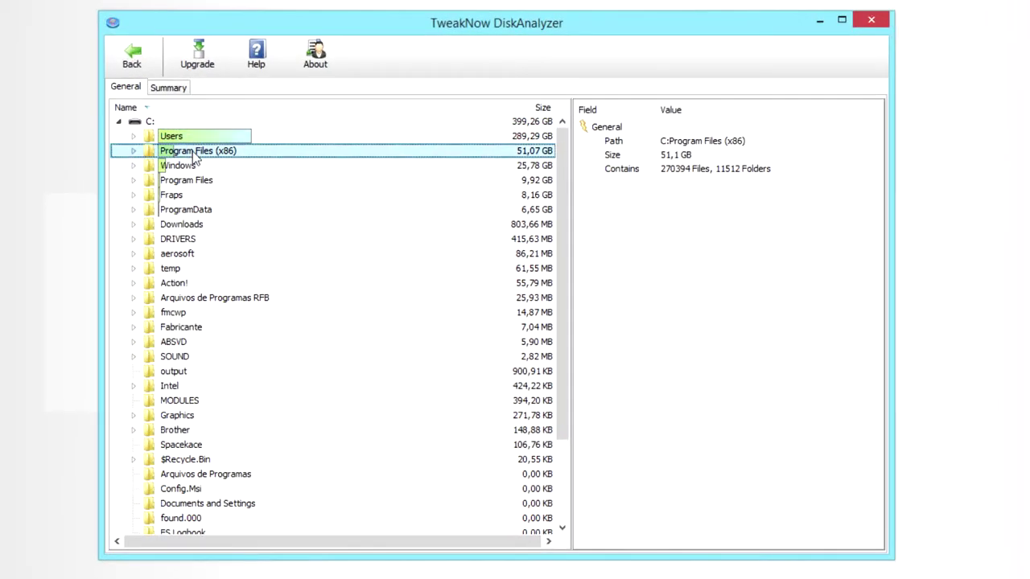
click(177, 167)
click(184, 181)
click(181, 195)
click(182, 210)
click(201, 134)
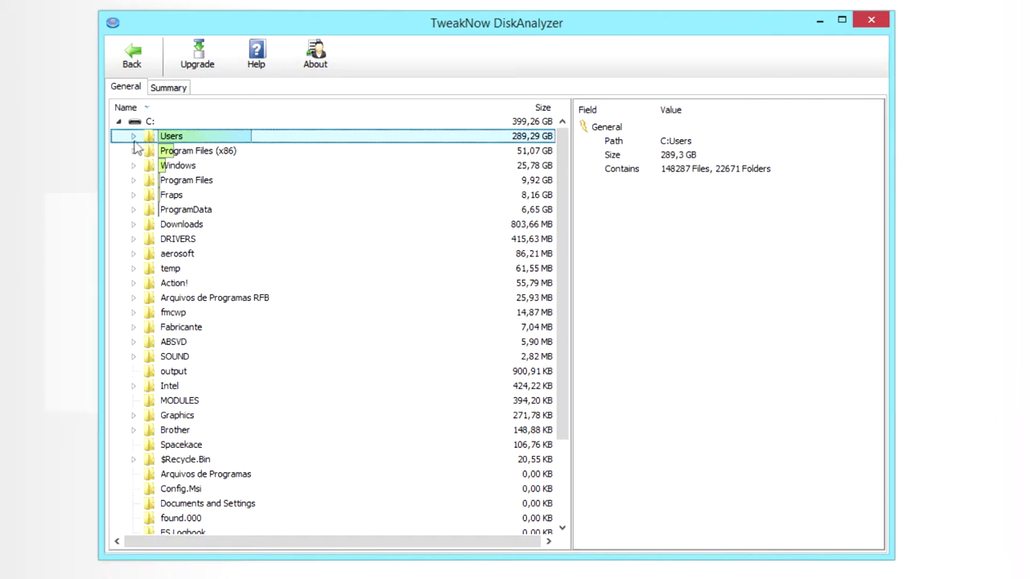
mouse_move(560, 219)
mouse_down()
mouse_move(570, 328)
mouse_move(569, 229)
mouse_up()
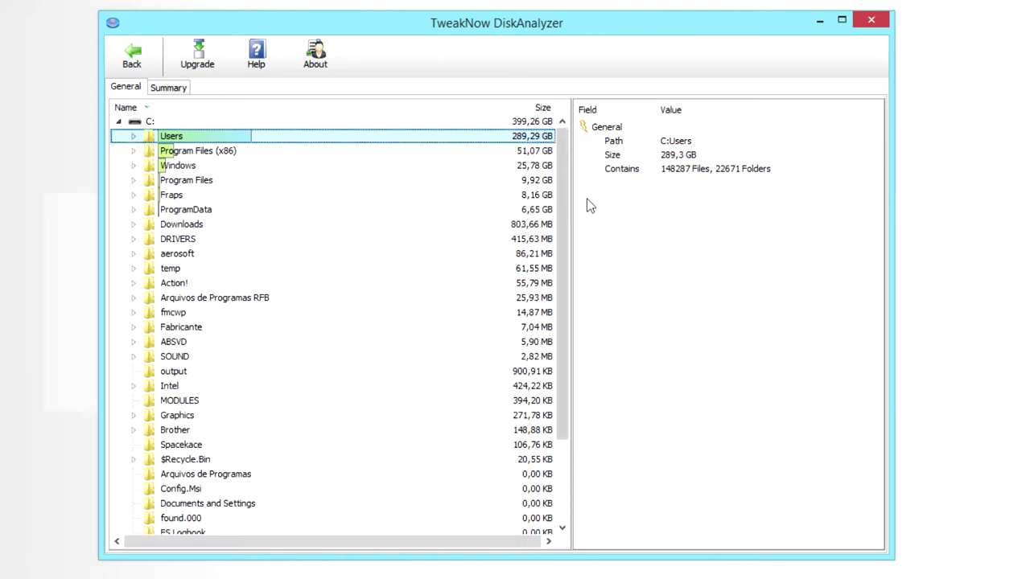
Inspect the folder sizes within Users, down to the user profile's Downloads folder, and collapse Users
click(134, 137)
click(148, 152)
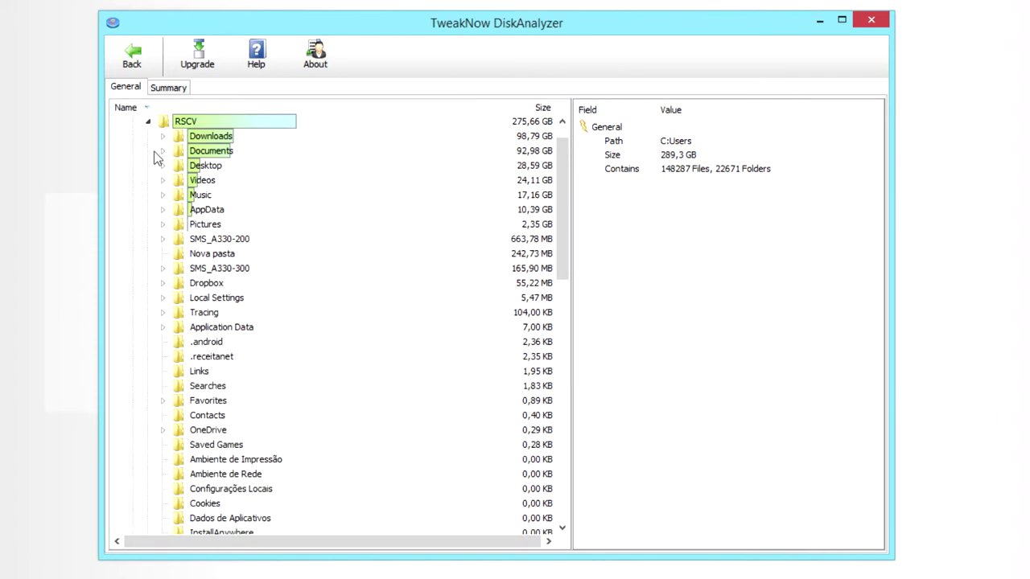
click(163, 136)
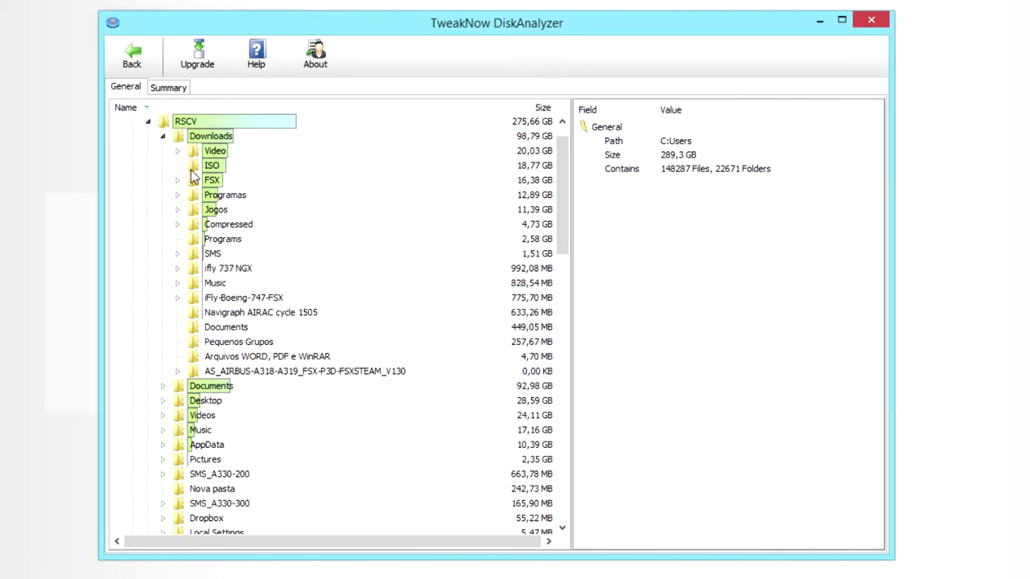
scroll(155, 155, up, 1)
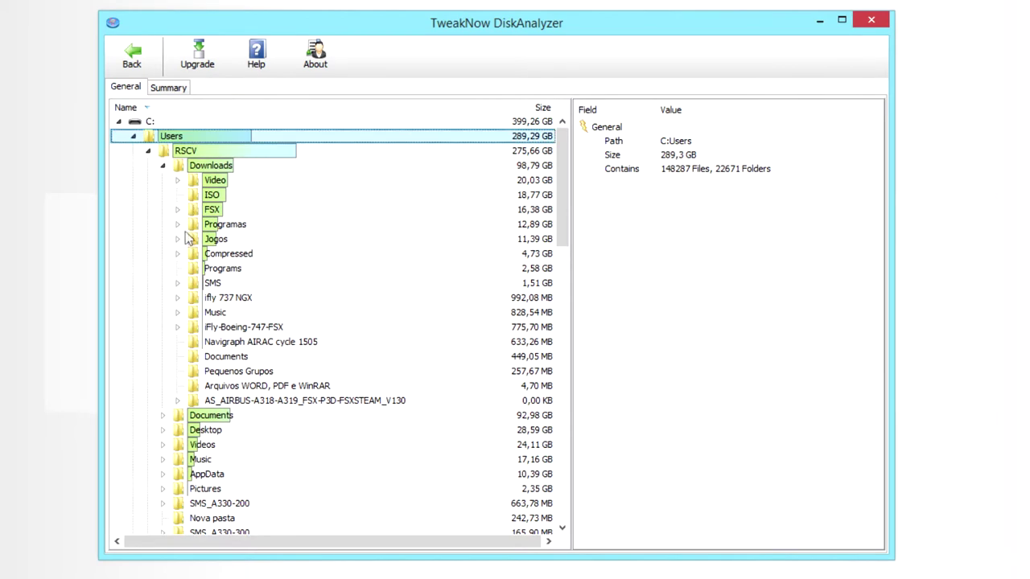
click(133, 137)
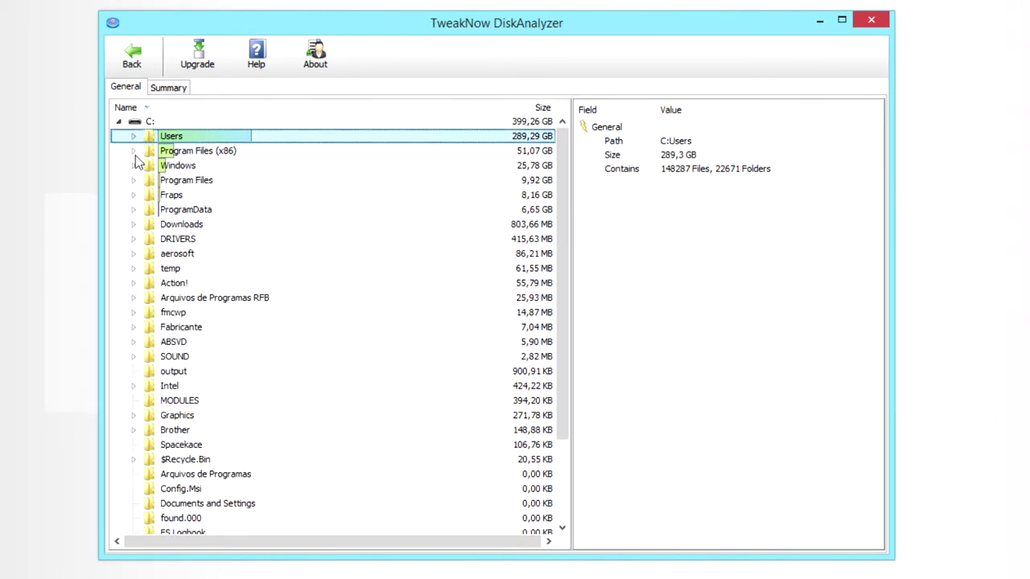
Inspect the folder sizes in Program Files (x86), down to Microsoft Games and Microsoft Flight Simulator X, and collapse the branch
click(134, 152)
click(148, 137)
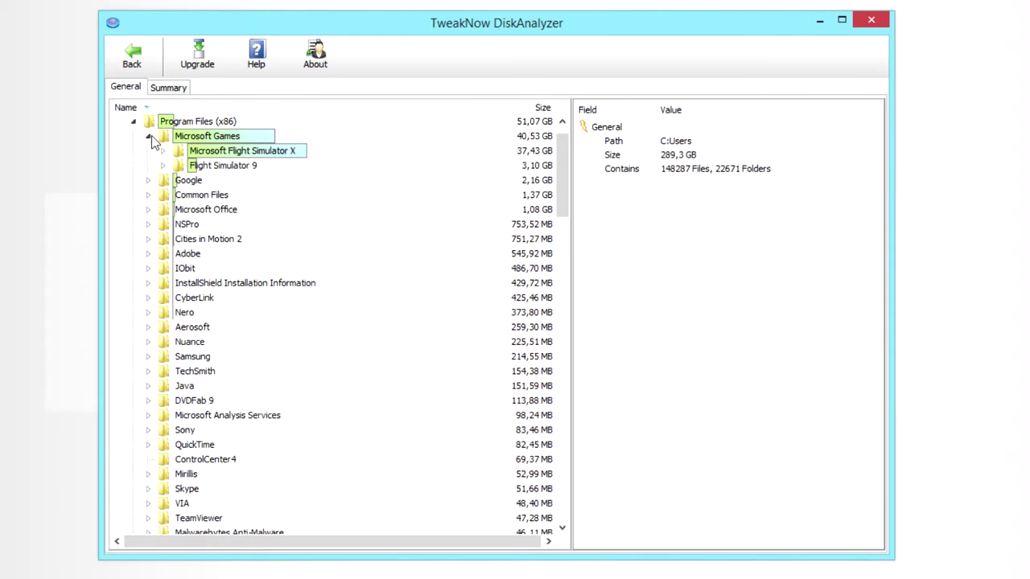
click(165, 150)
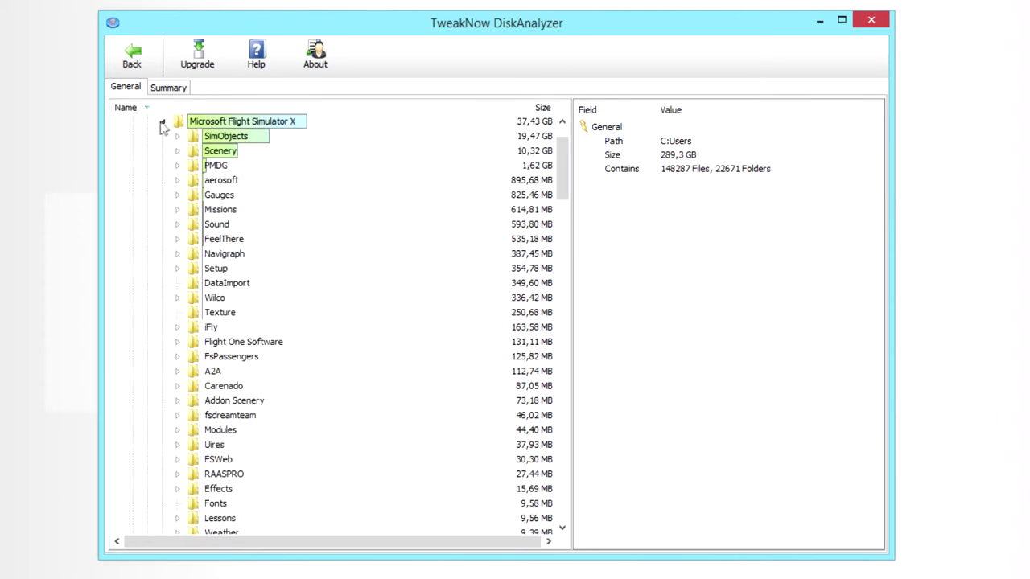
click(162, 121)
scroll(157, 169, up, 2)
click(134, 151)
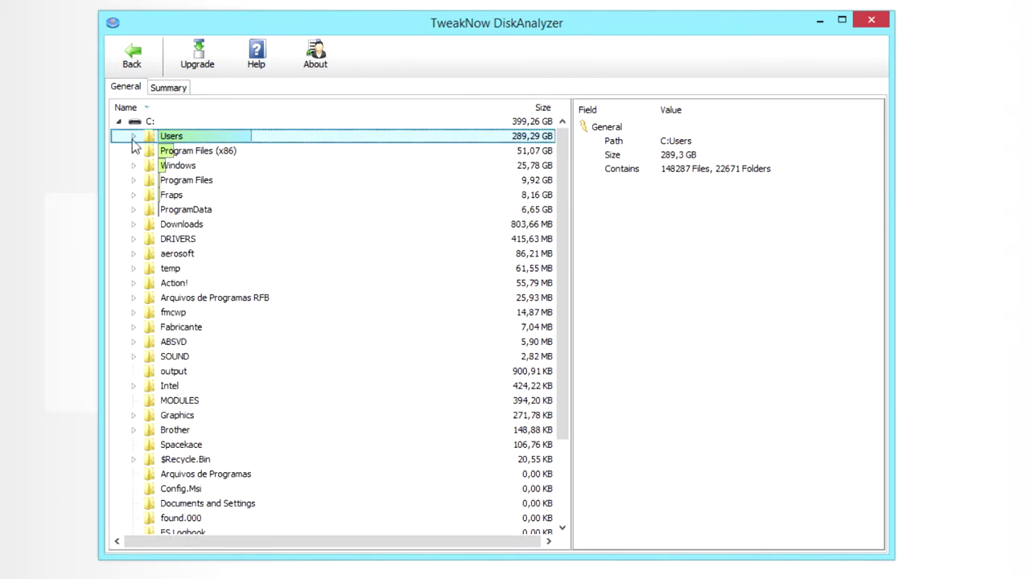
Check the details of the Video and ISO folders inside the user profile's Downloads folder
click(134, 136)
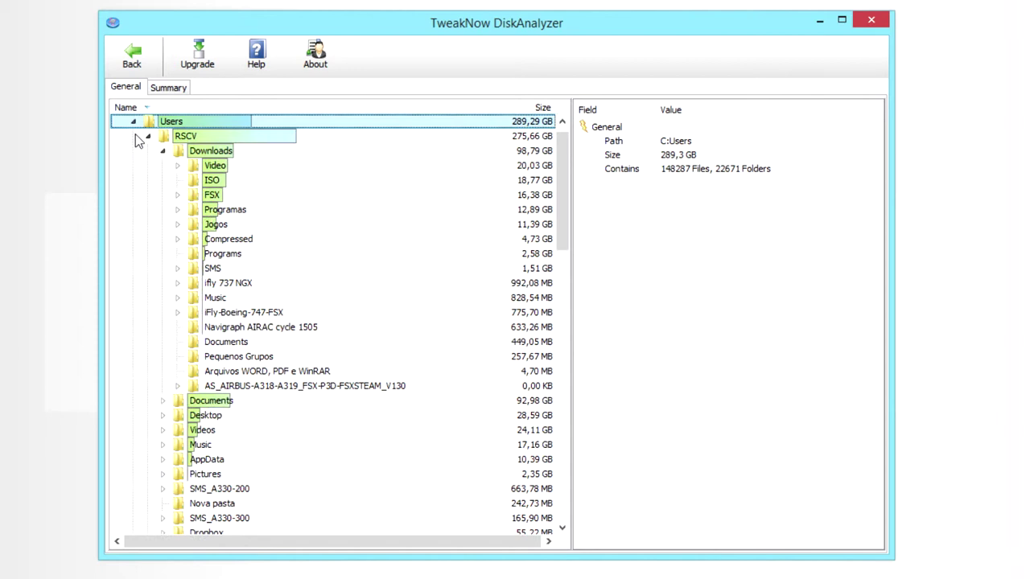
click(211, 169)
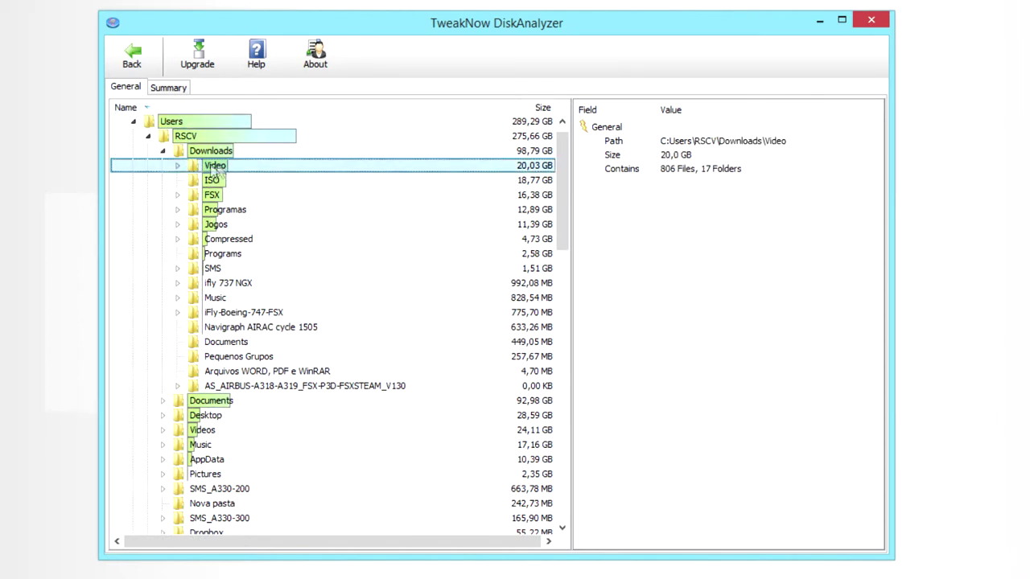
click(210, 184)
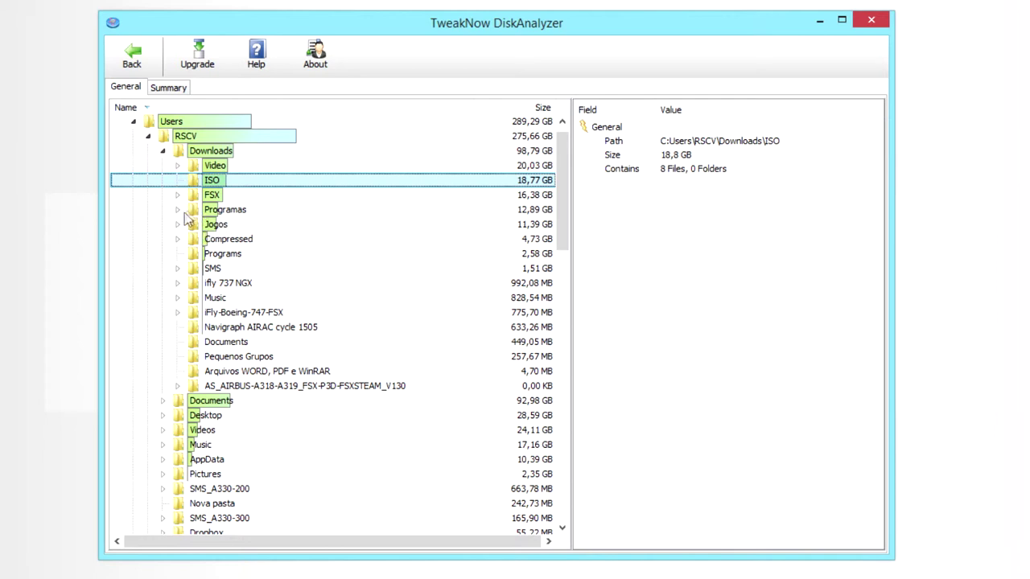
Open the location of the Downloads subfolder Programas in File Explorer and look through that folder's contents
click(212, 211)
right_click(211, 216)
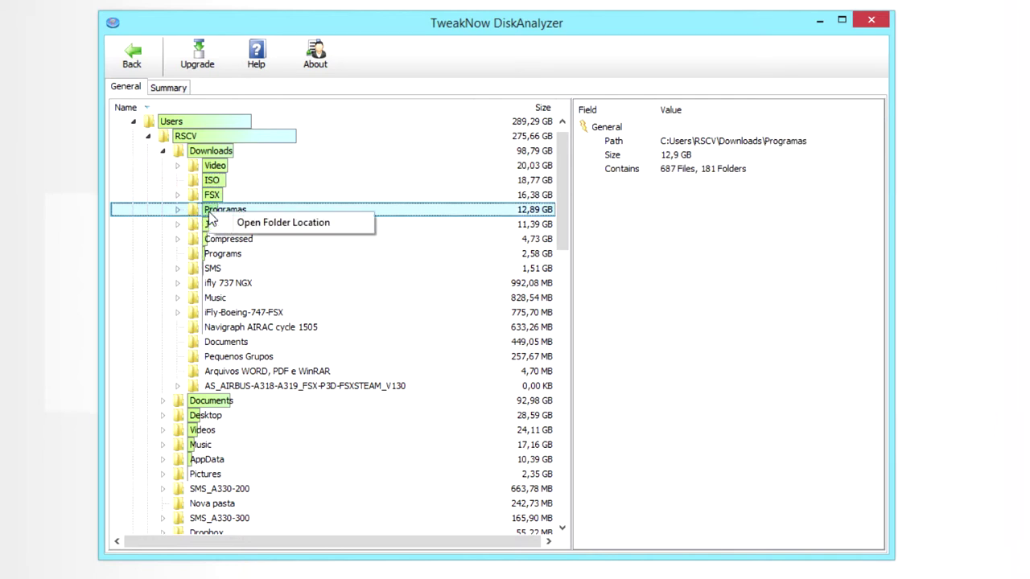
click(266, 227)
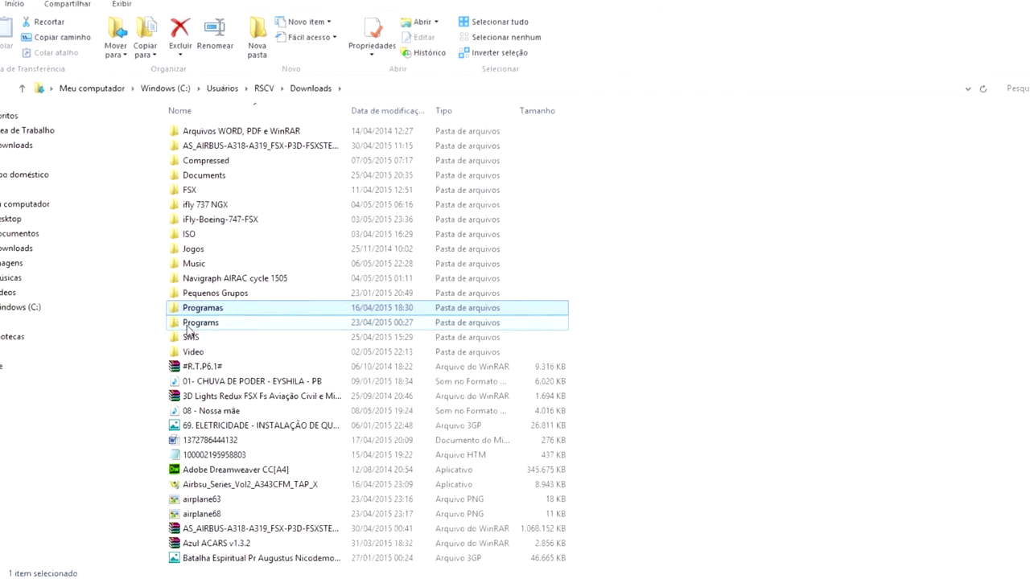
double_click(218, 305)
drag(278, 335, 361, 125)
click(261, 197)
click(298, 333)
drag(290, 322, 413, 412)
Switch back to TweakNow DiskAnalyzer, place its window beside File Explorer and compare the sizes of the Programas subfolders
click(366, 567)
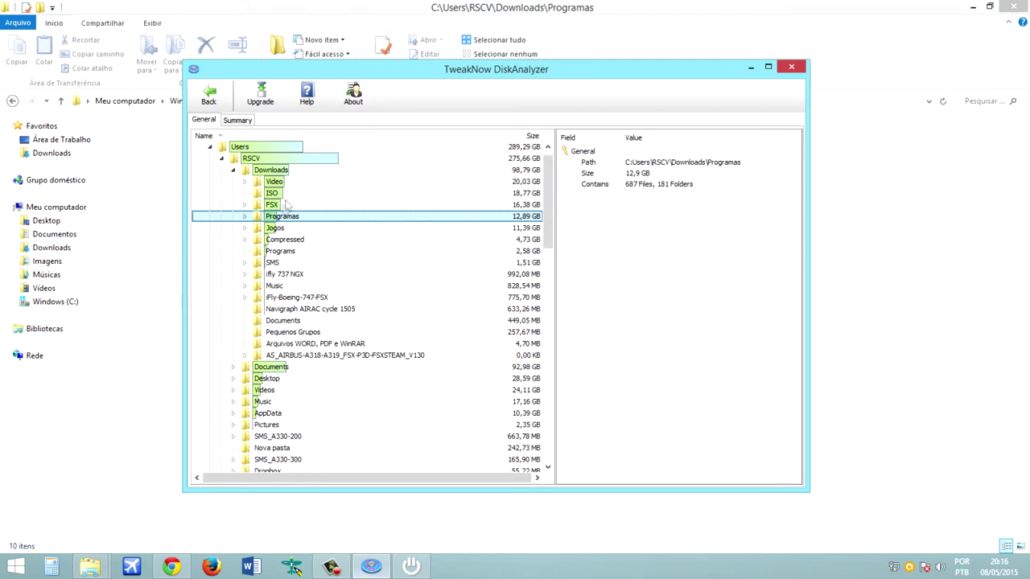
drag(391, 76, 730, 107)
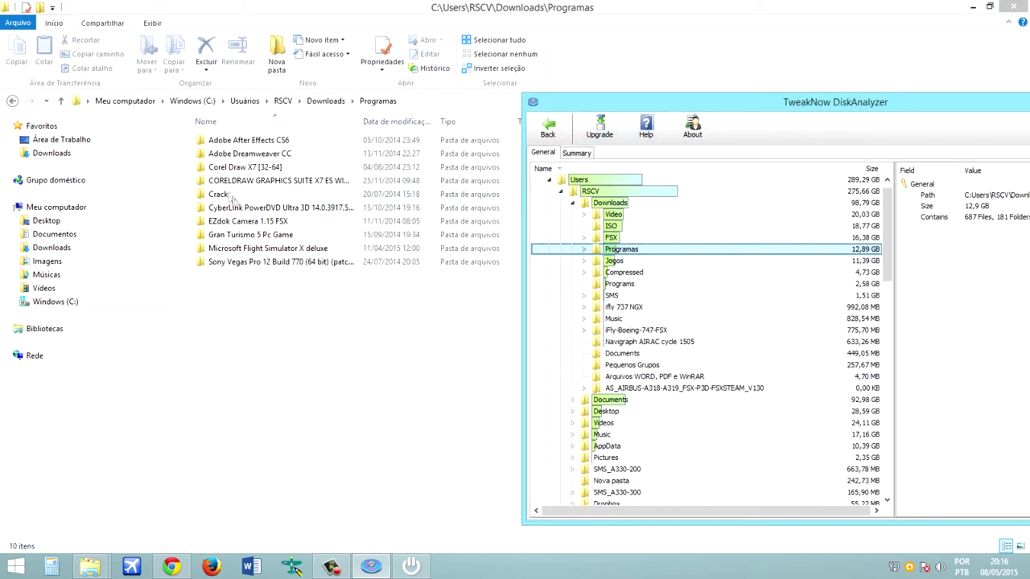
click(584, 250)
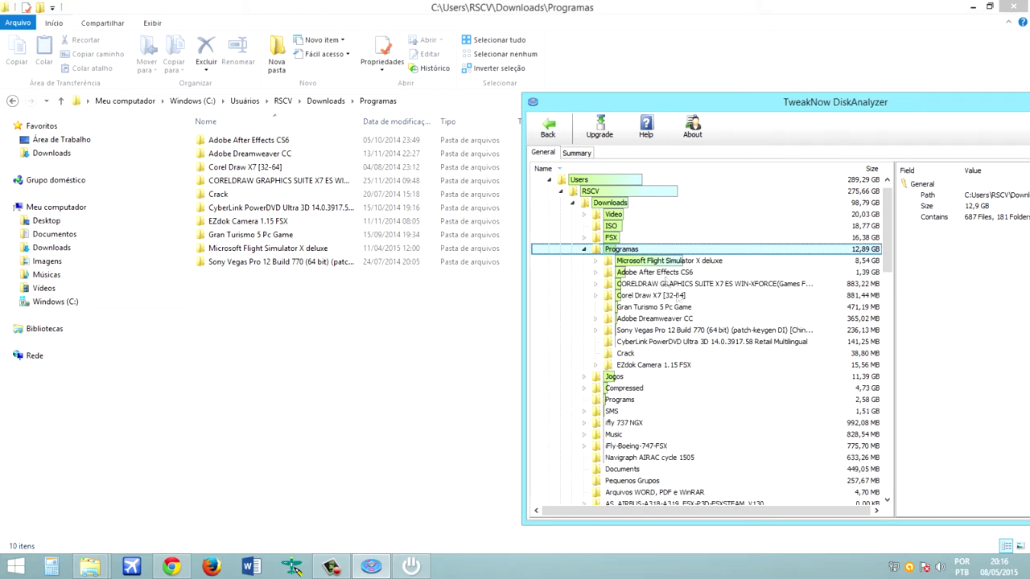
click(922, 138)
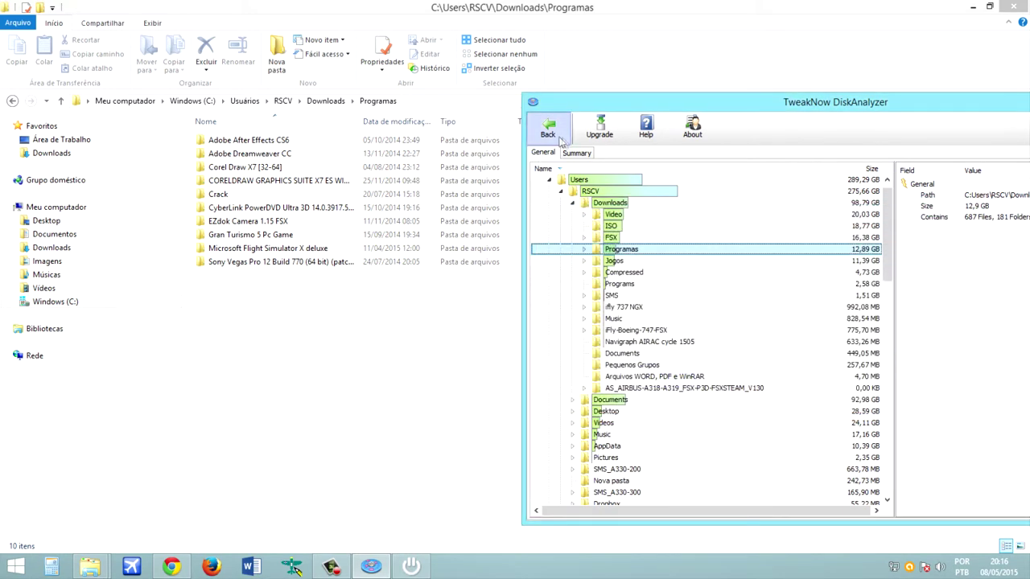
Leave the scan results and start a new drive scan
click(548, 128)
click(552, 134)
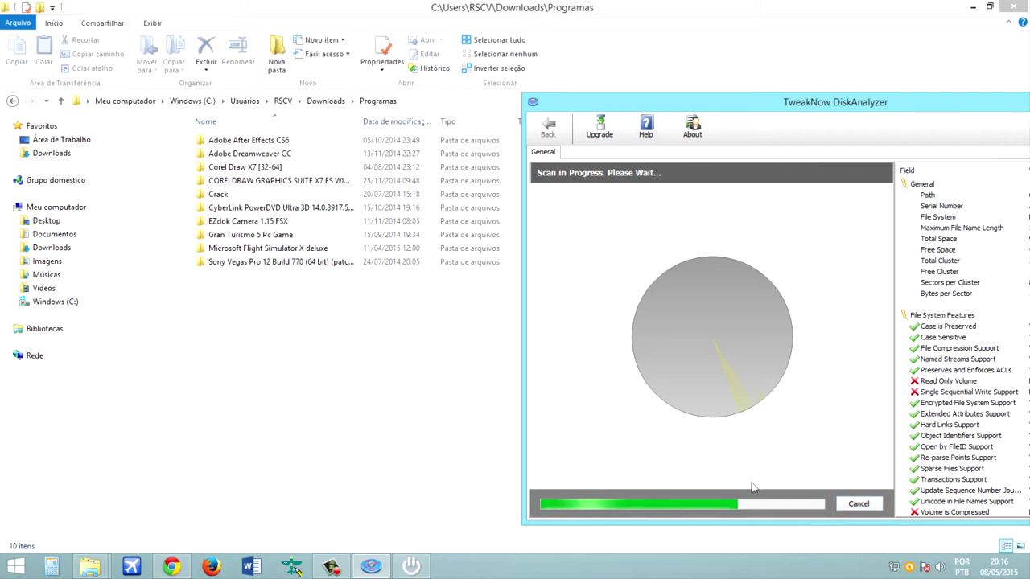
Close the TweakNow DiskAnalyzer window and the Soluto installation window
drag(948, 107, 650, 115)
click(834, 109)
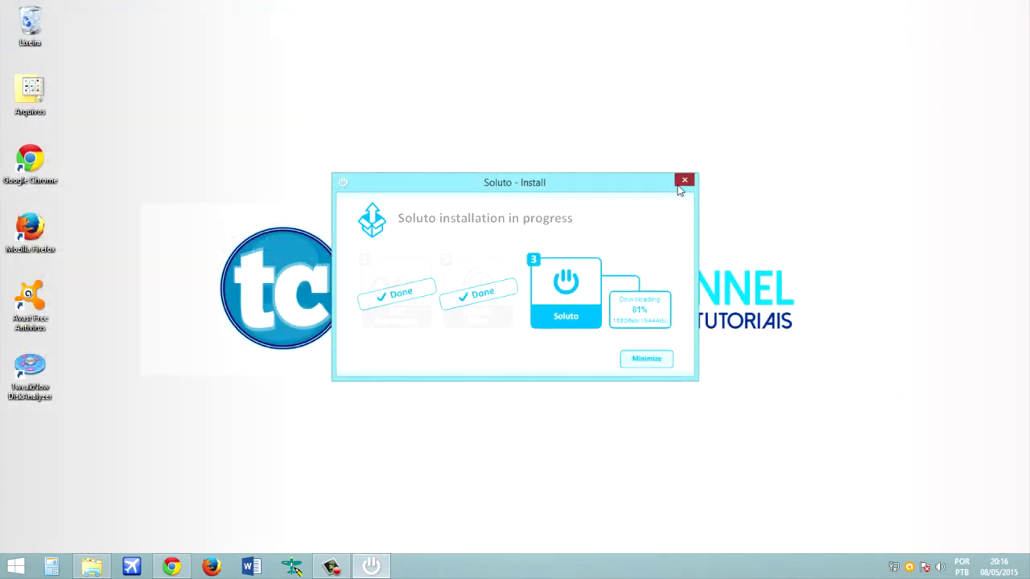
click(685, 180)
Refresh the desktop repeatedly and select the TweakNow DiskAnalyzer shortcut
right_click(362, 239)
right_click(397, 277)
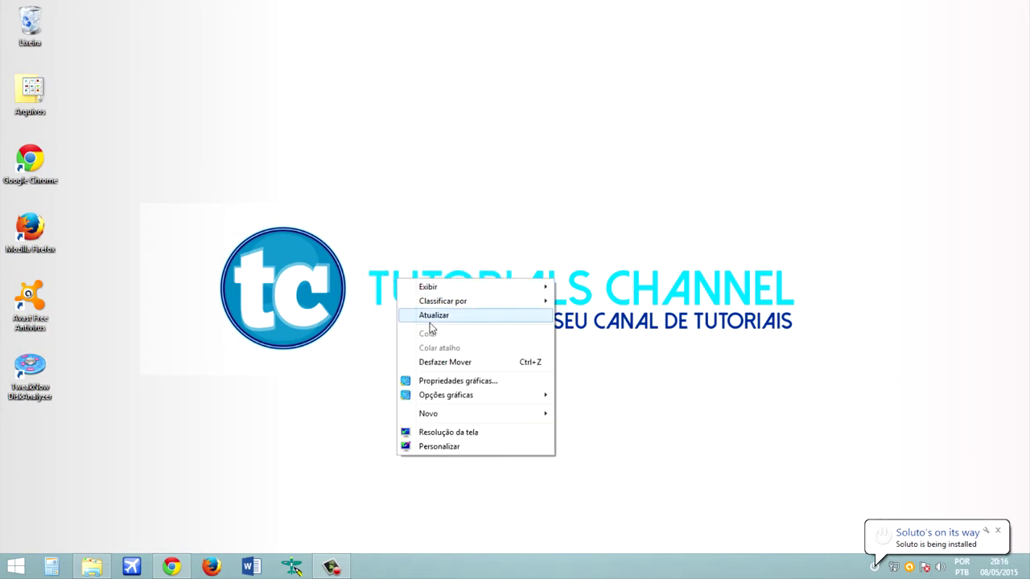
click(431, 314)
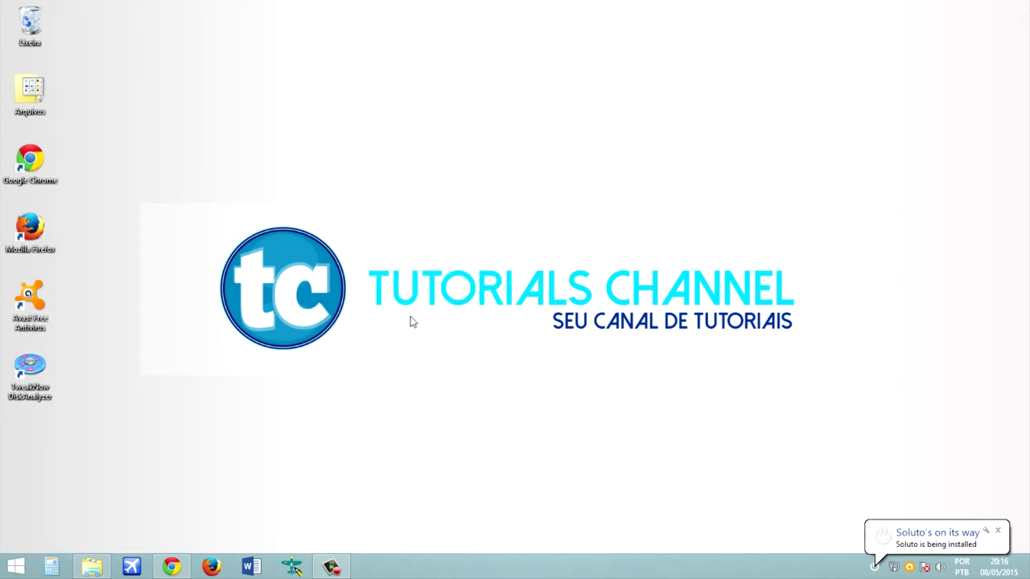
right_click(568, 214)
click(596, 252)
right_click(620, 256)
click(654, 287)
drag(32, 393, 62, 400)
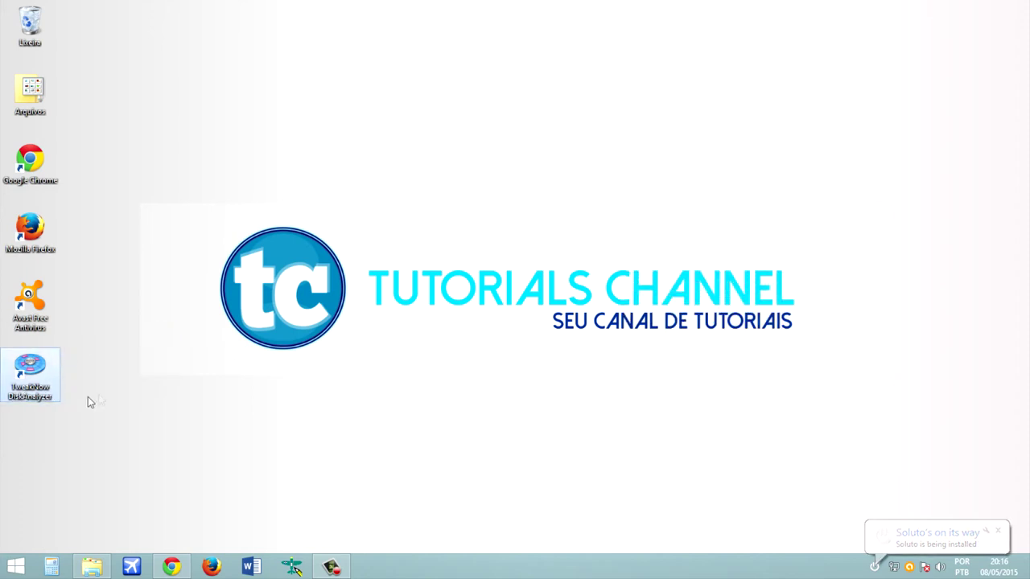